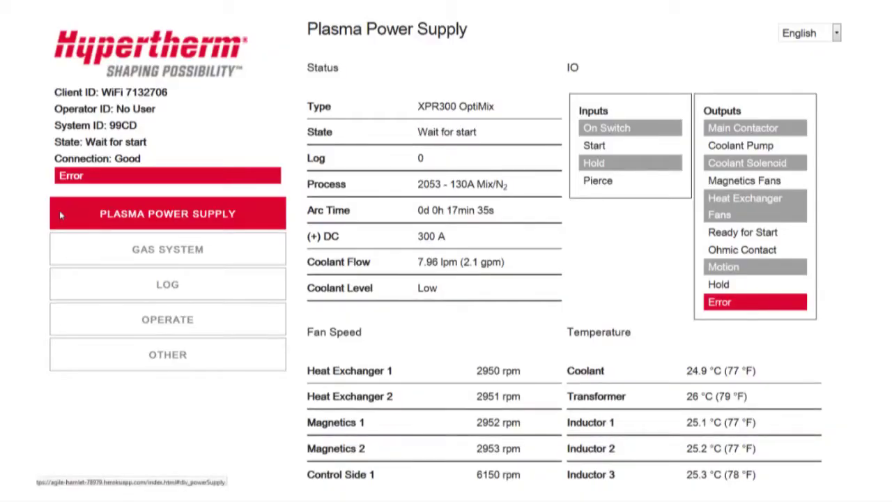
View the gas system readings, then move on to the event log.
left_click(70, 256)
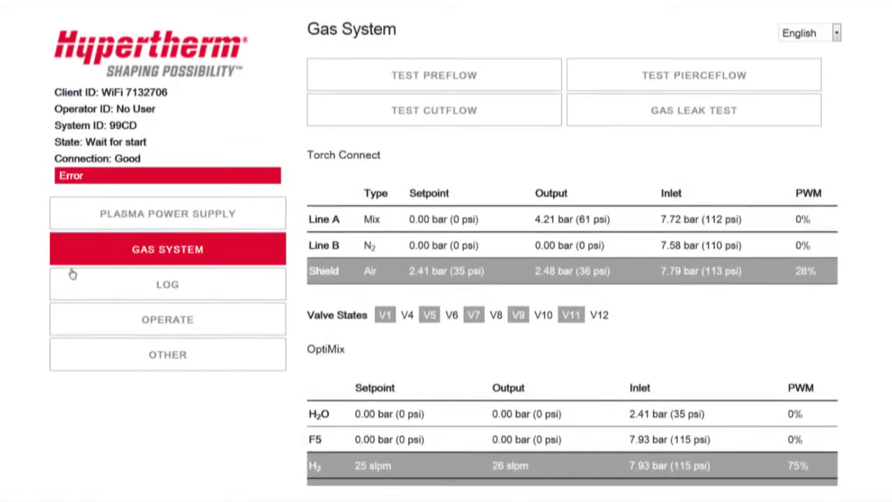
left_click(70, 288)
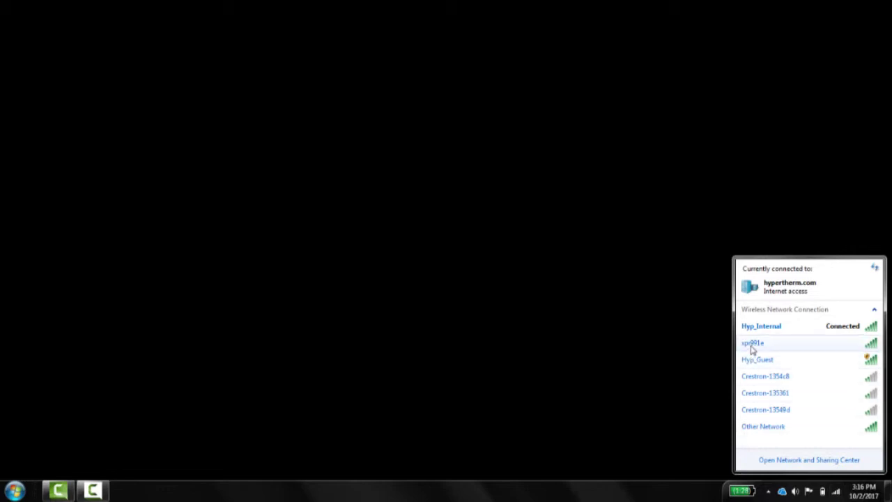
Connect to the xpr991e wireless network and enter its security key.
left_click(752, 347)
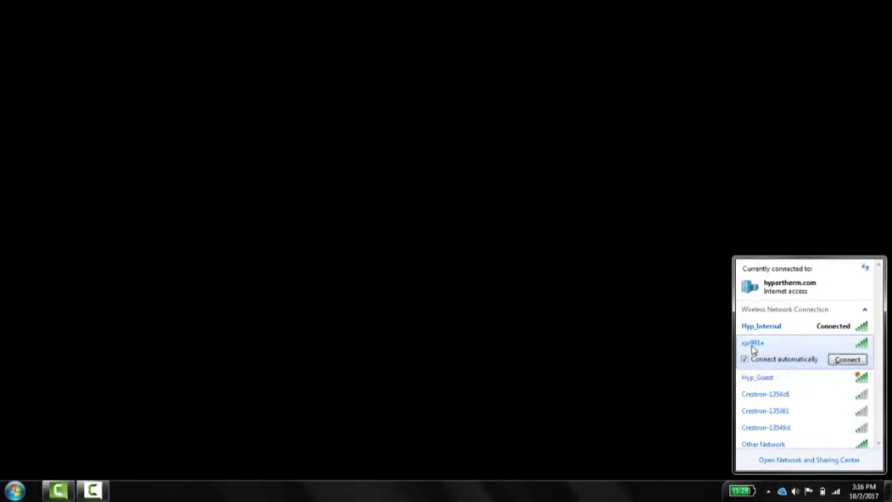
left_click(844, 359)
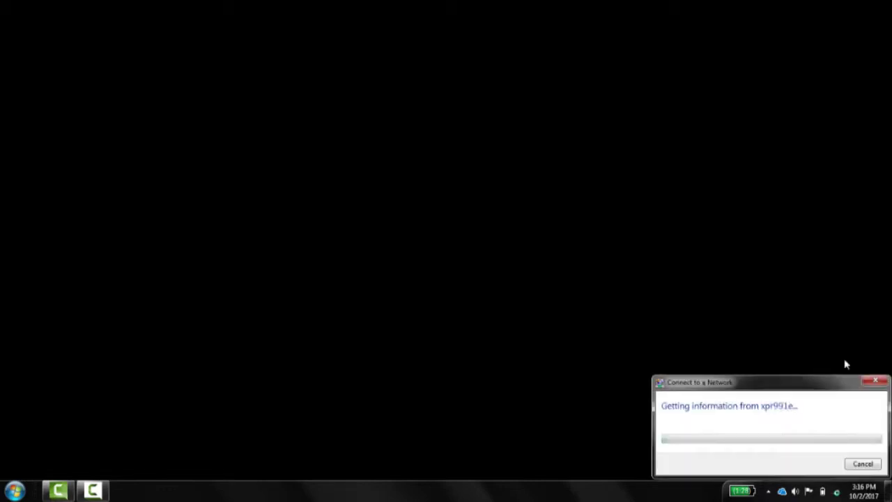
type("hy")
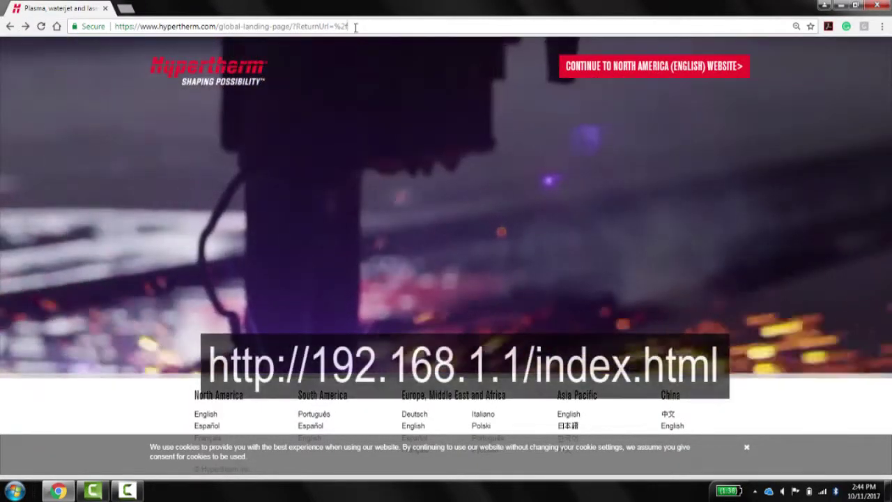
left_click(357, 26)
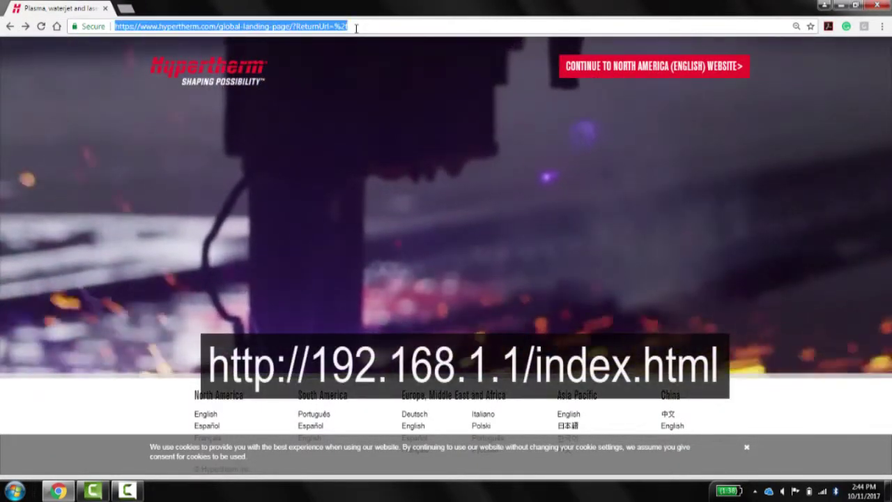
type("http://192.168.1.1/index.html")
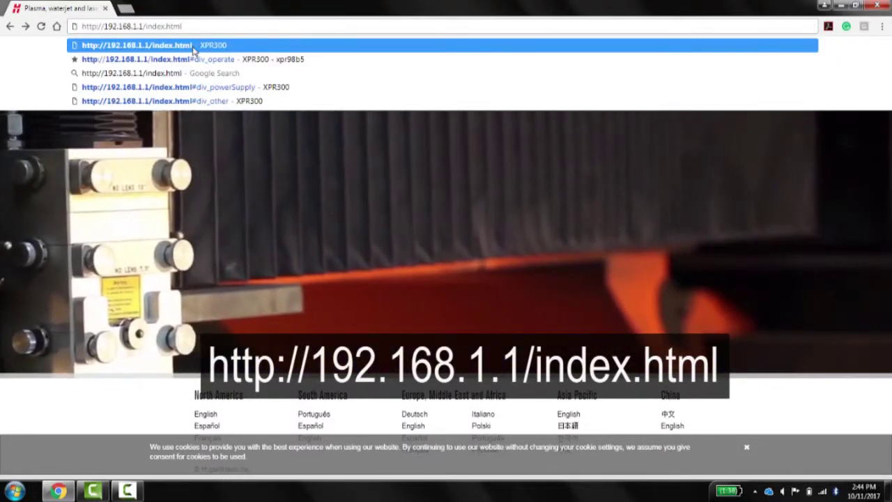
left_click(196, 48)
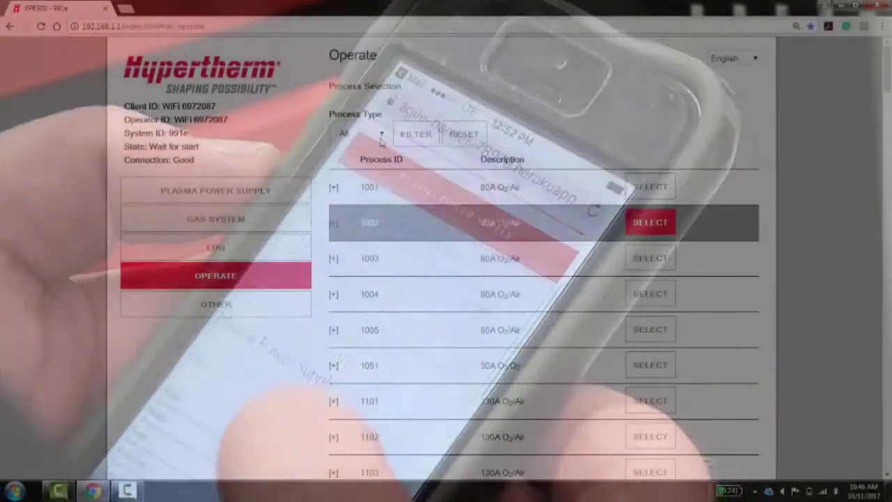
Narrow the process list to Cutting on Mild Steel and bring up the Thickness choices.
left_click(382, 136)
left_click(376, 165)
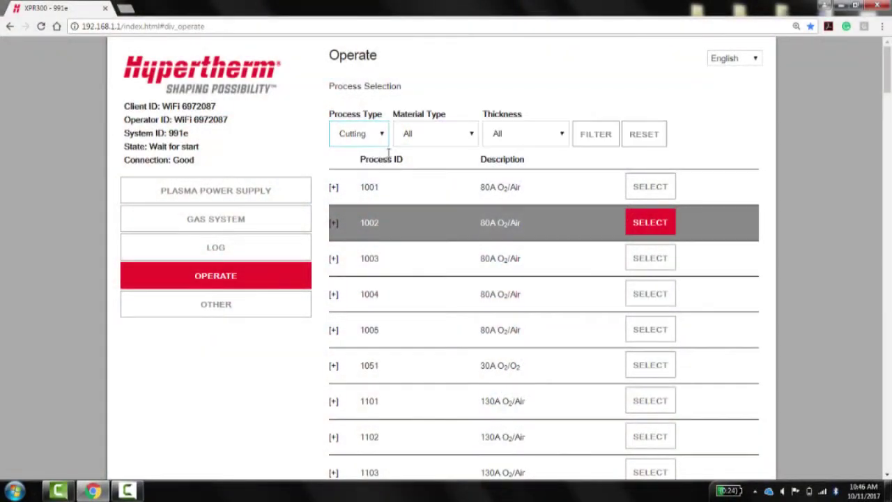
left_click(472, 135)
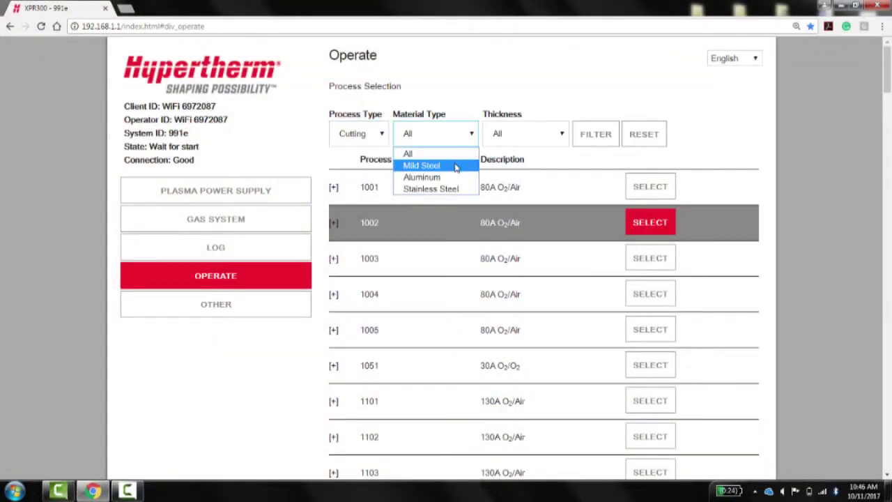
left_click(456, 166)
left_click(562, 135)
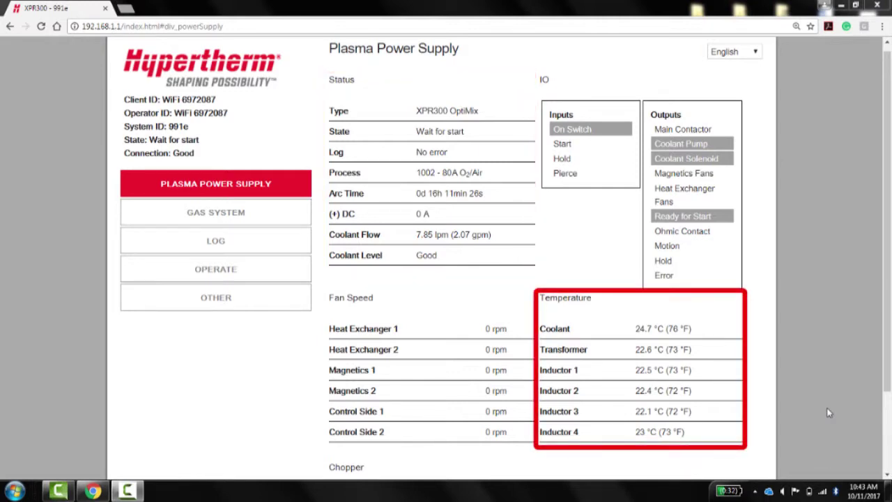
Scroll down to review the temperatures and Chopper readings, then back up.
scroll(830, 411, "down", 3)
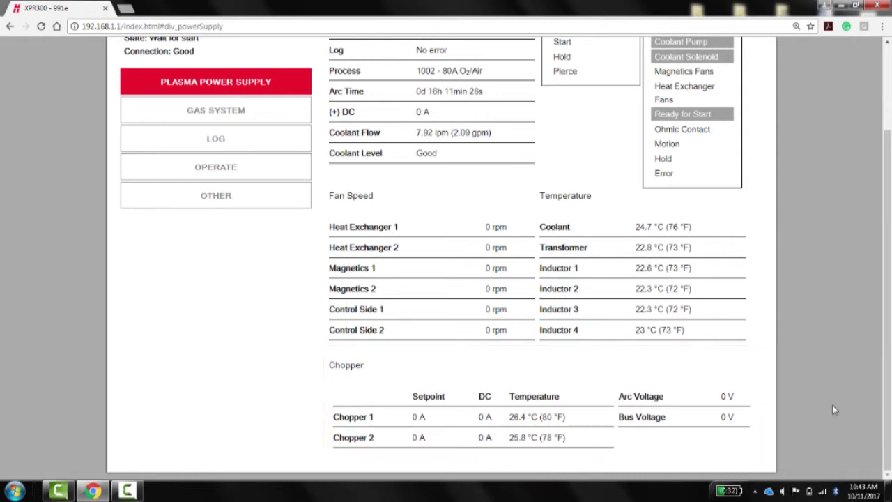
scroll(833, 410, "up", 3)
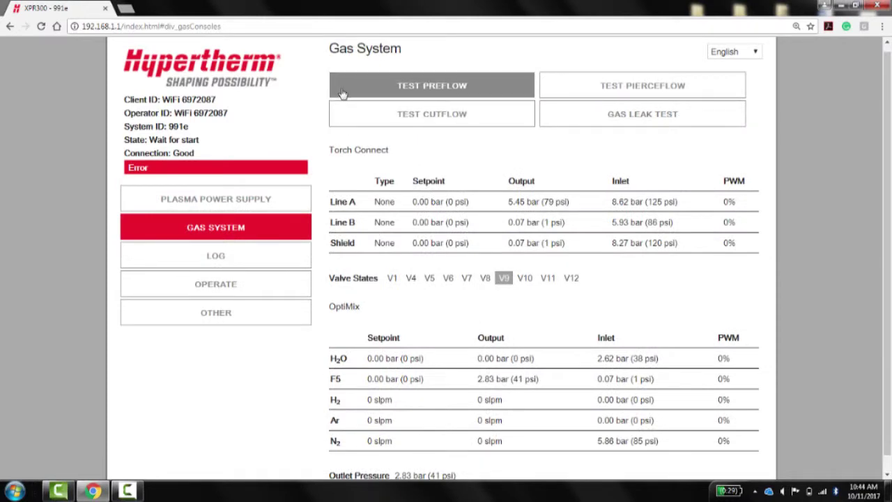
Run the preflow gas test, then stop it.
left_click(341, 93)
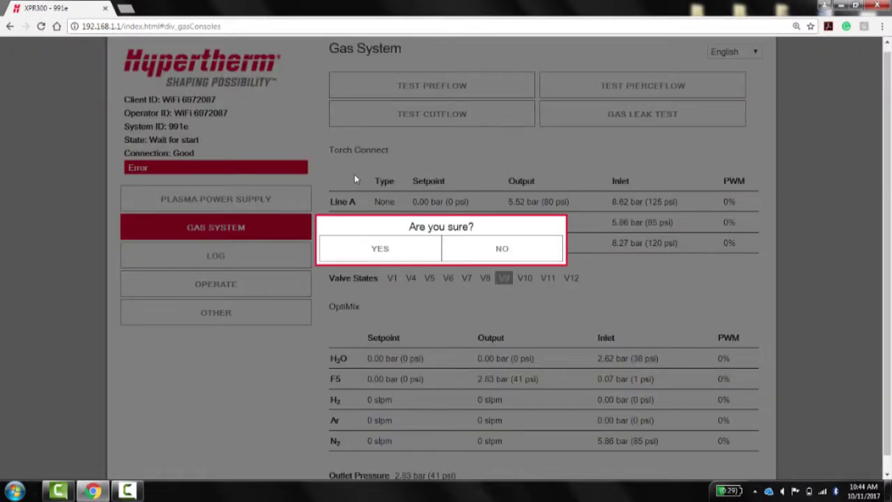
left_click(357, 249)
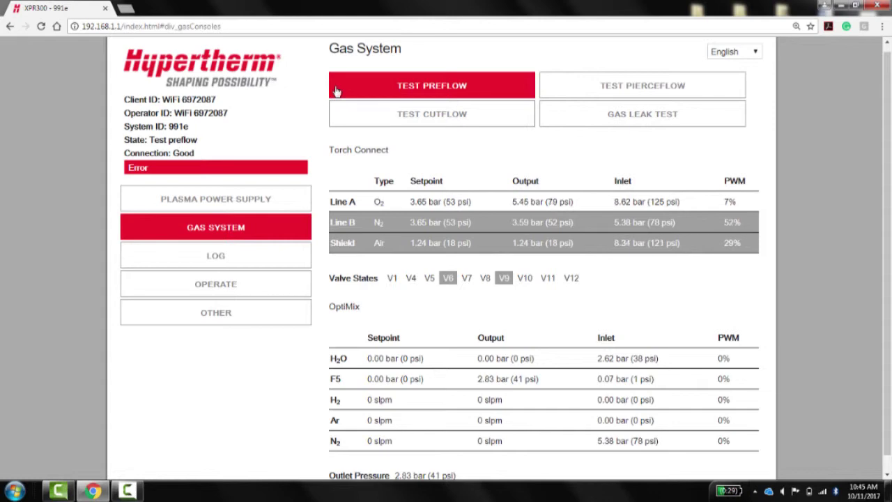
left_click(336, 91)
left_click(355, 249)
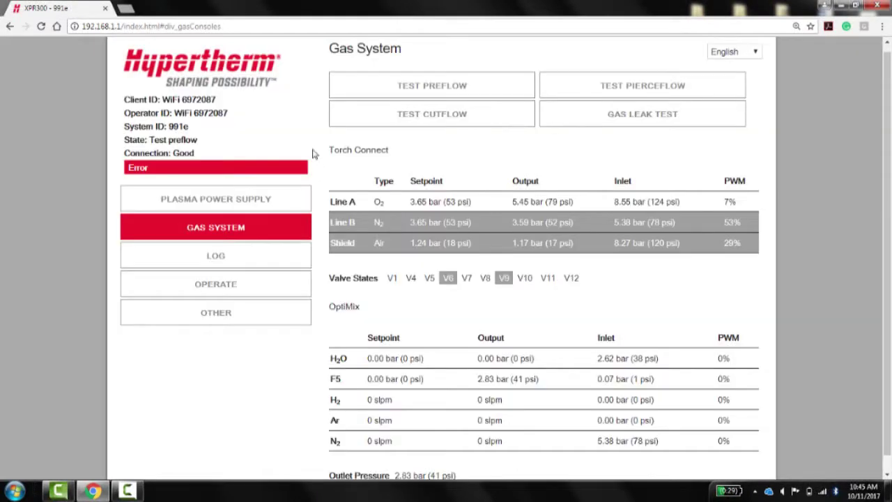
Start the cutflow gas test and go to the event log.
left_click(343, 122)
left_click(341, 252)
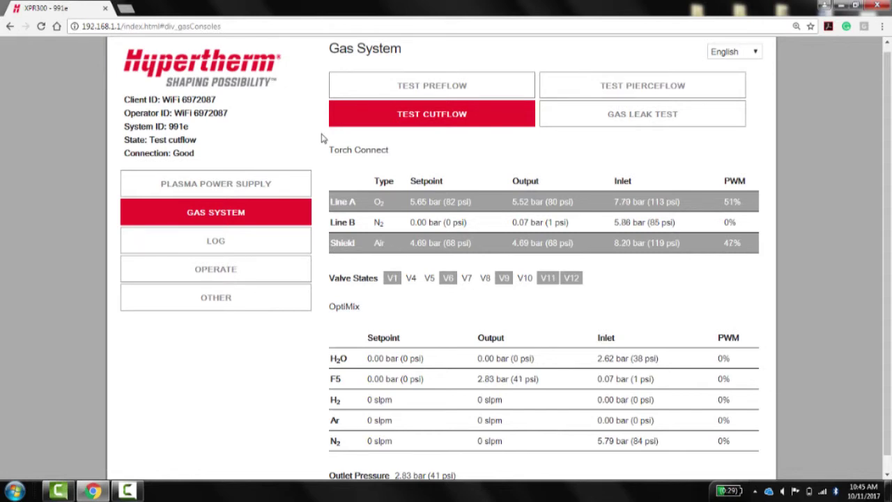
left_click(303, 247)
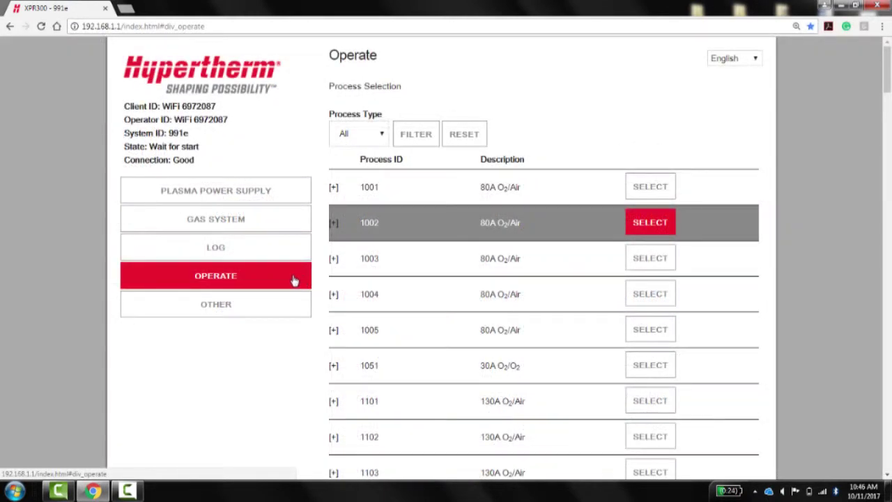
Filter the processes to Cutting, Mild Steel, 0.500 (1/2) in thickness.
left_click(381, 136)
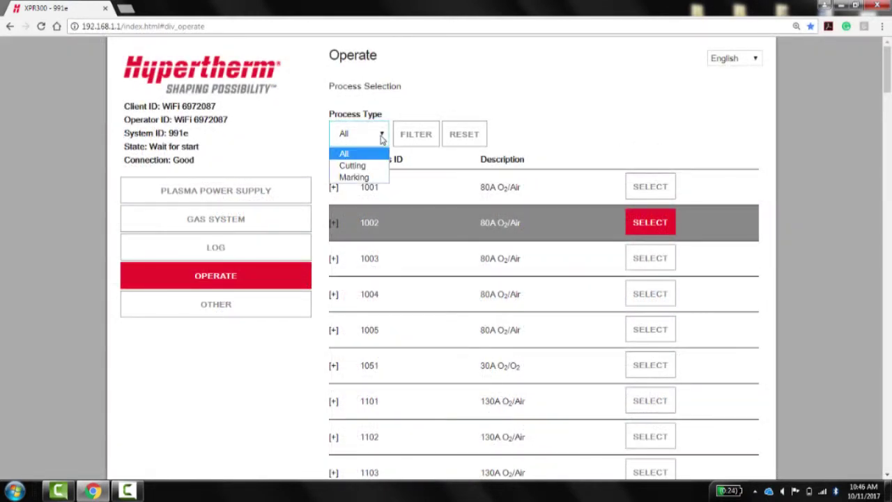
left_click(377, 165)
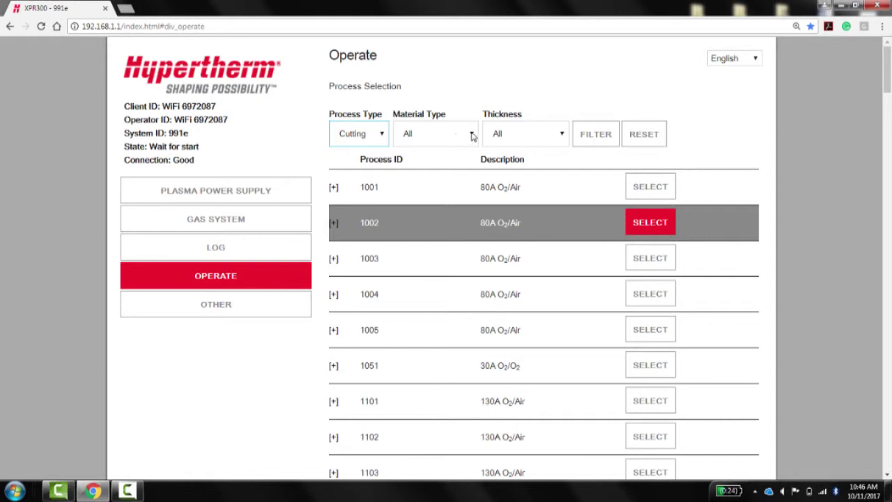
left_click(472, 135)
left_click(457, 167)
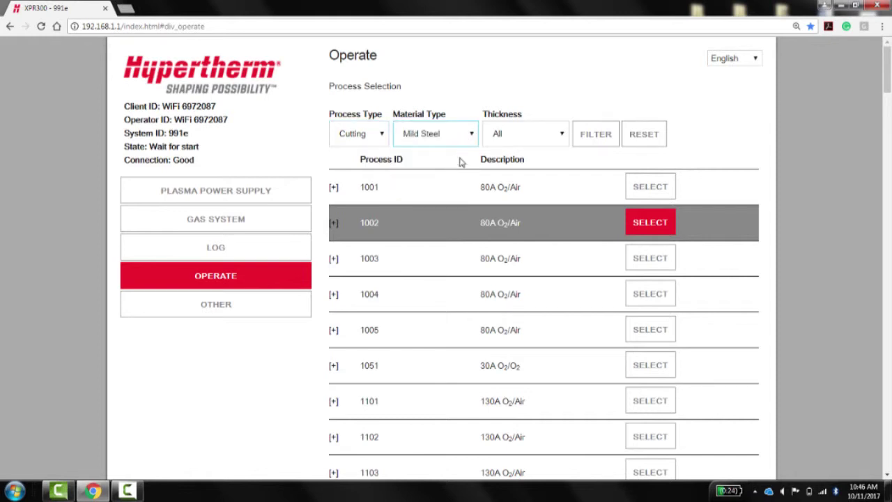
left_click(562, 136)
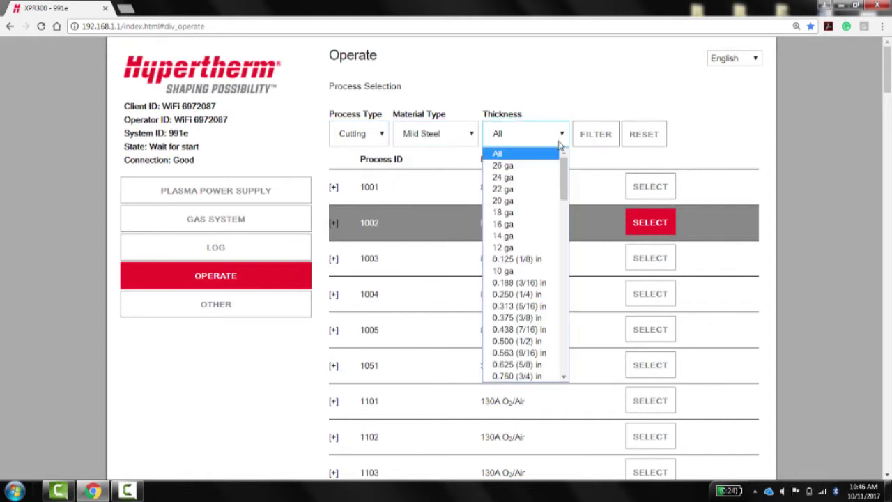
left_click(537, 341)
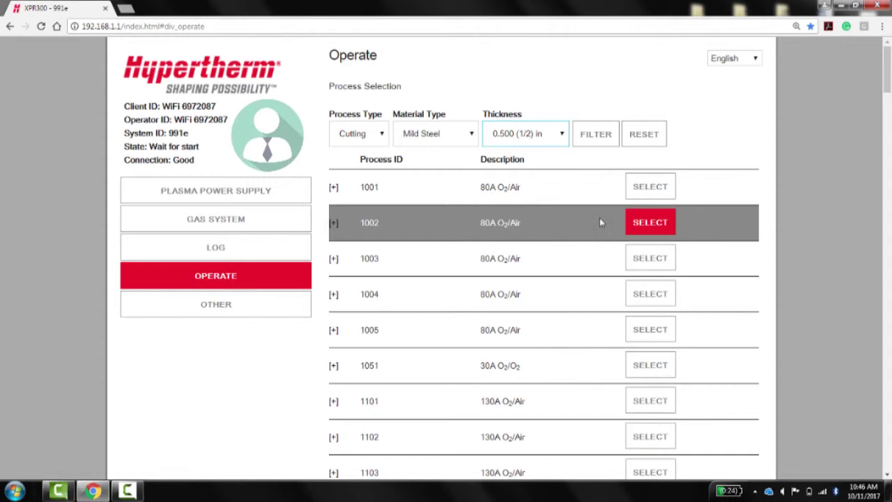
left_click(596, 135)
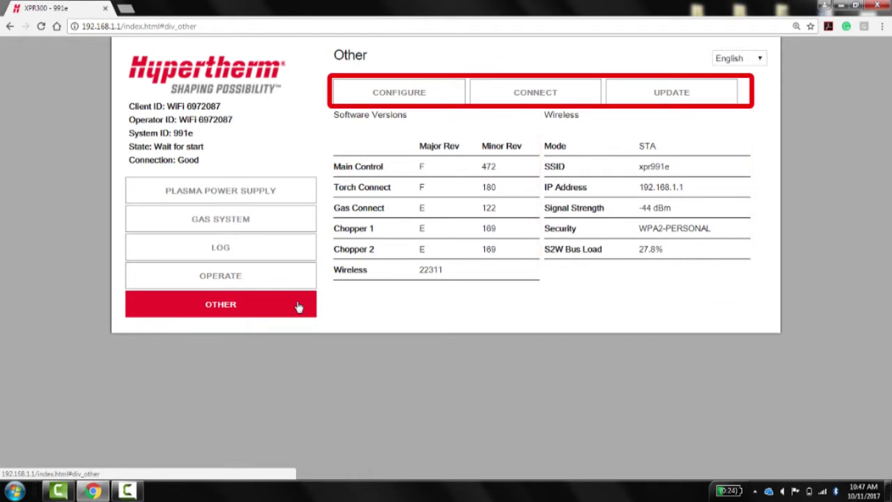
Open the Configure settings from the Other page.
left_click(369, 98)
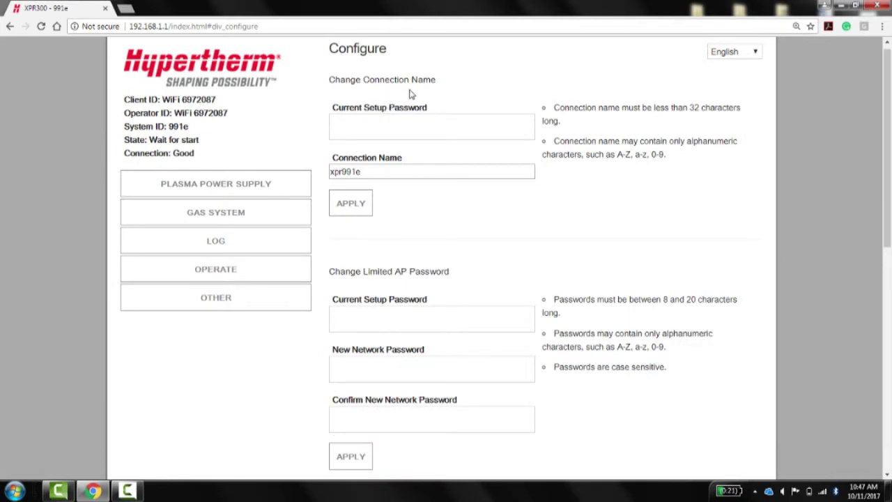
Return to the Other page and view the Client Settings network options.
left_click(364, 101)
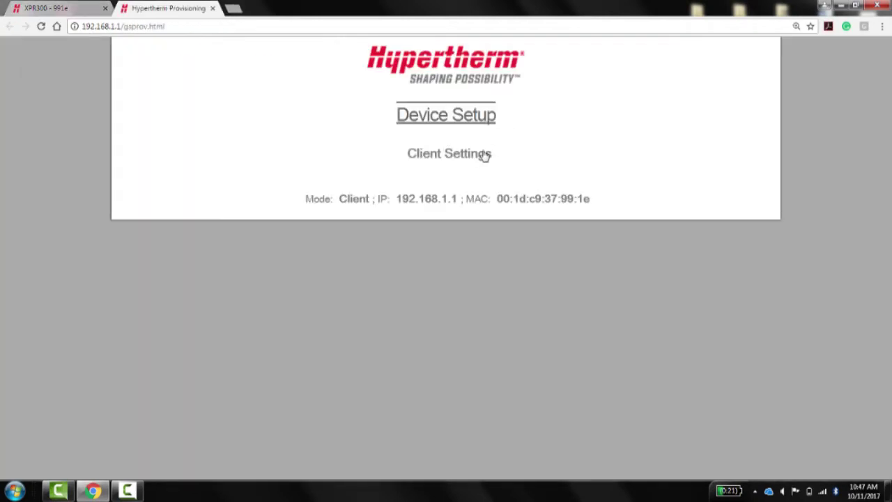
left_click(475, 160)
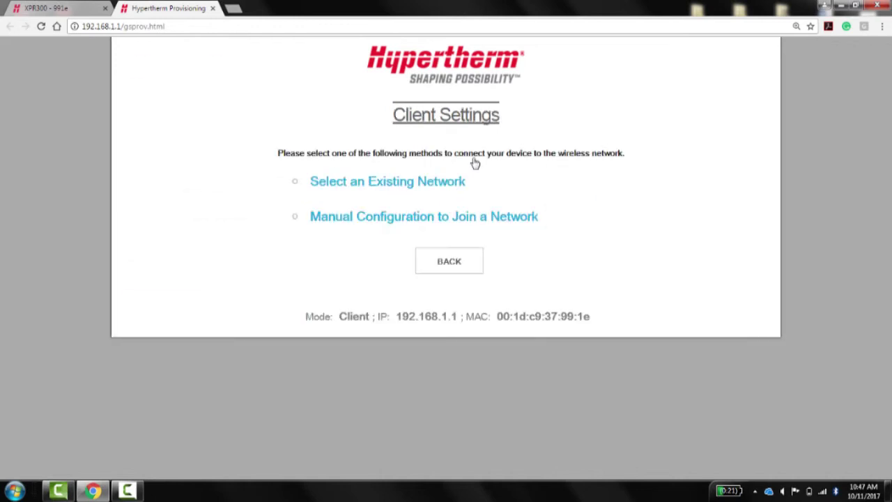